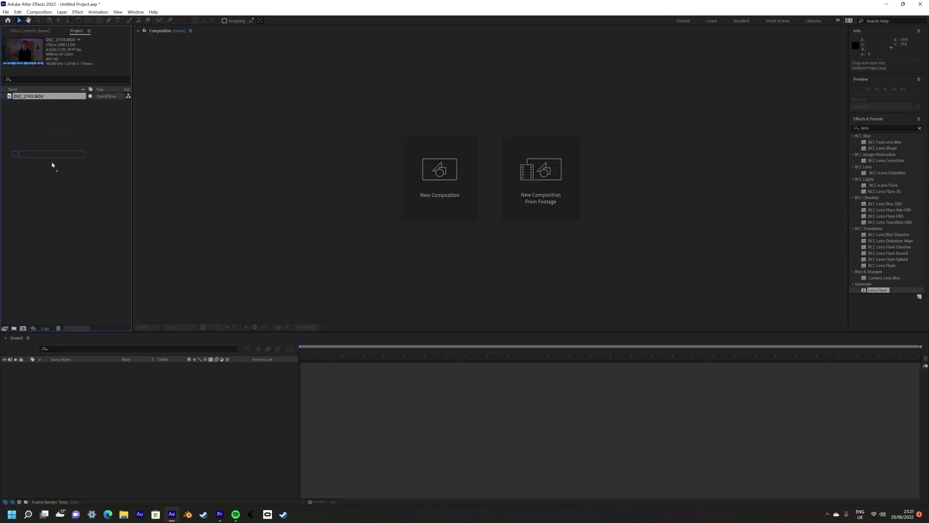
Create a composition from the DSC_2743.MOV clip and add a comp-sized black solid named "flare" above the footage
left_click_drag(82, 397, 82, 398)
left_click_drag(712, 352, 737, 354)
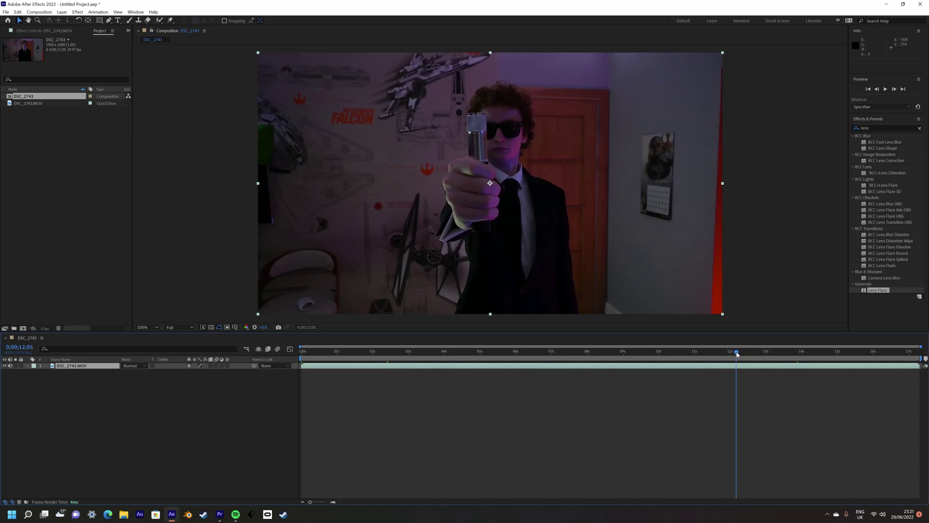
left_click(67, 13)
mouse_move(130, 22)
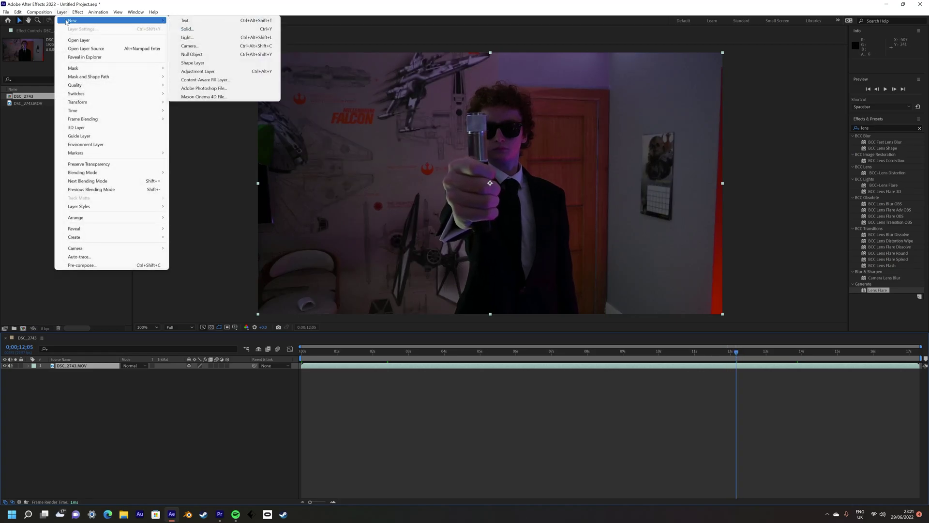
left_click(188, 29)
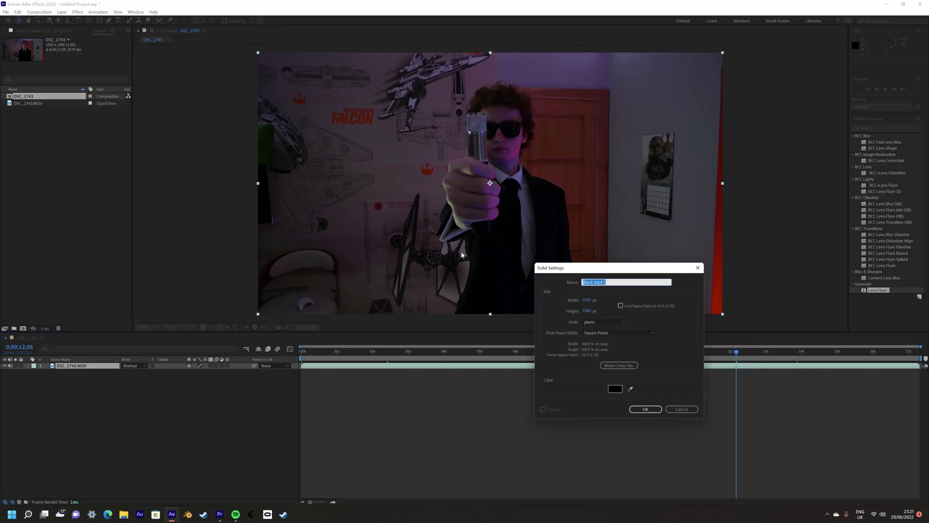
type("flare")
key("Return")
Search the effects for "lens" and apply the Generate category's Lens Flare effect to the flare solid
left_click(904, 128)
type("la")
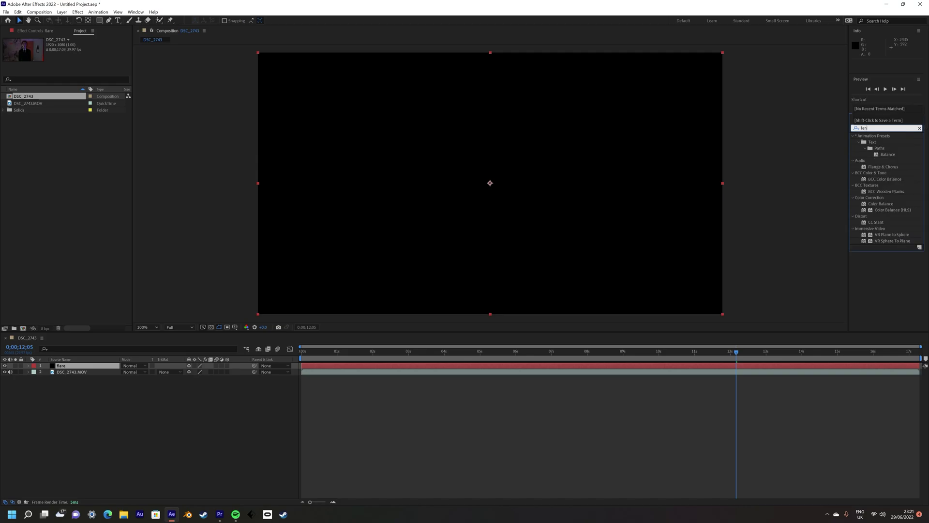
key("BackSpace")
type("ens")
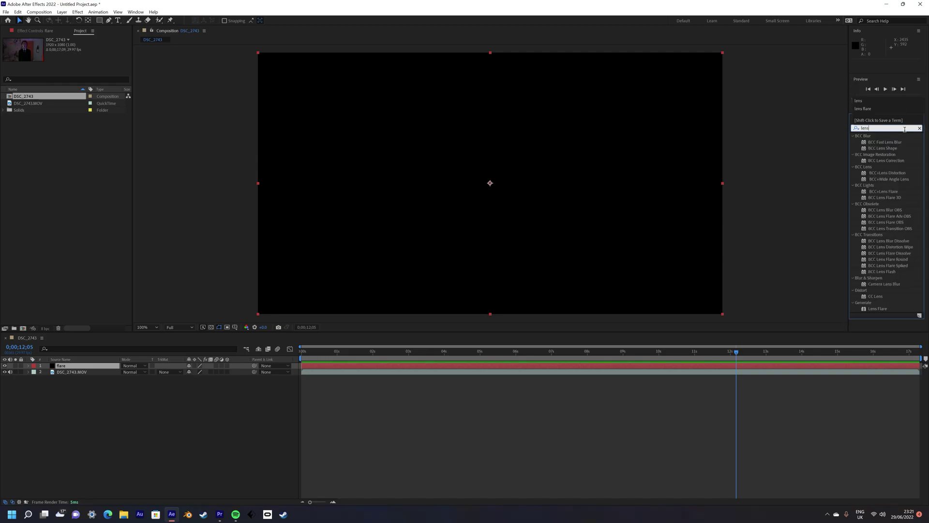
left_click_drag(762, 342, 736, 369)
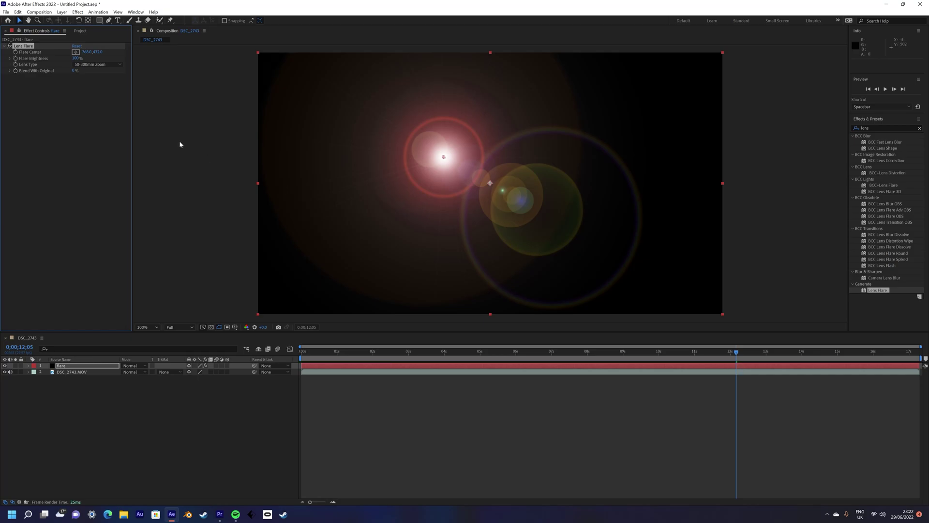
Set the flare layer's blending mode to Screen and move the flare centre onto the tip of the held device, about 903, 302
left_click(140, 369)
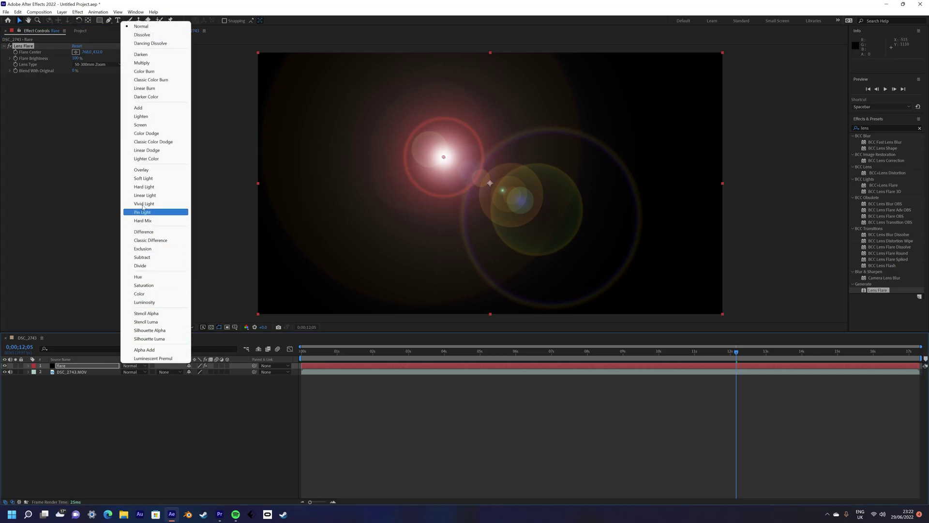
left_click(140, 125)
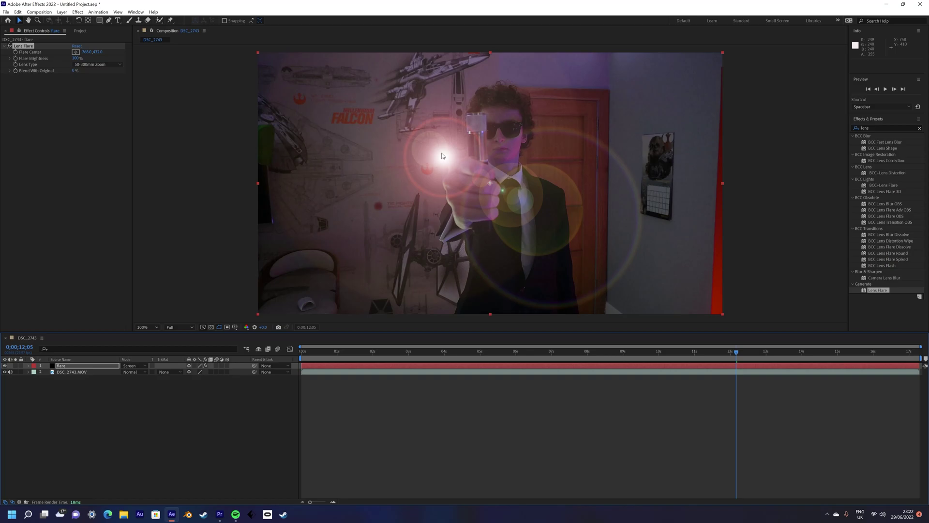
left_click_drag(444, 159, 477, 128)
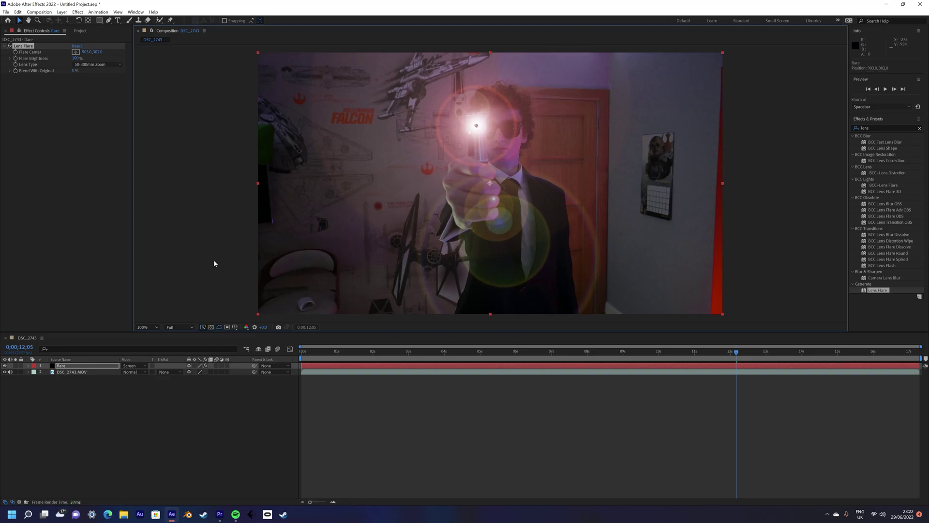
Using the unobscured footage to find frame 0;00;12;11, keyframe the Lens Flare's brightness there at 0%, with the flare layer visible
key("period")
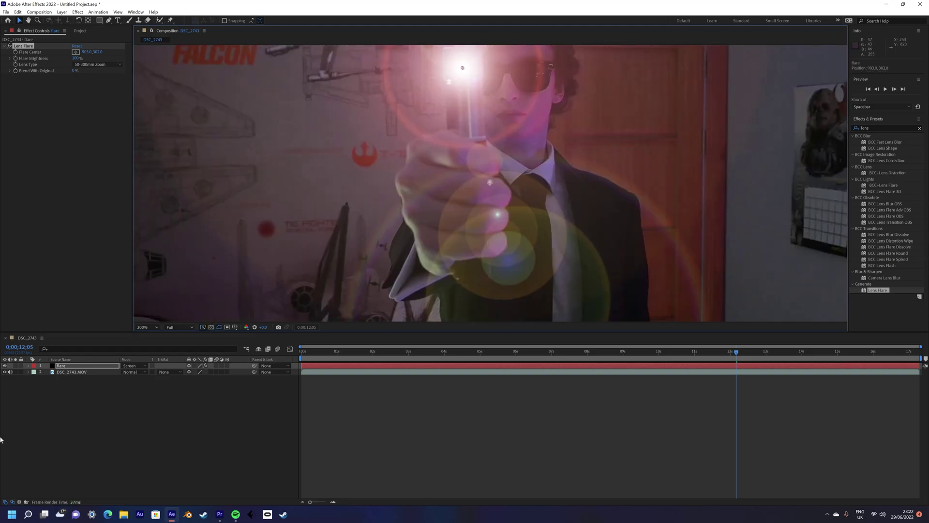
left_click(5, 366)
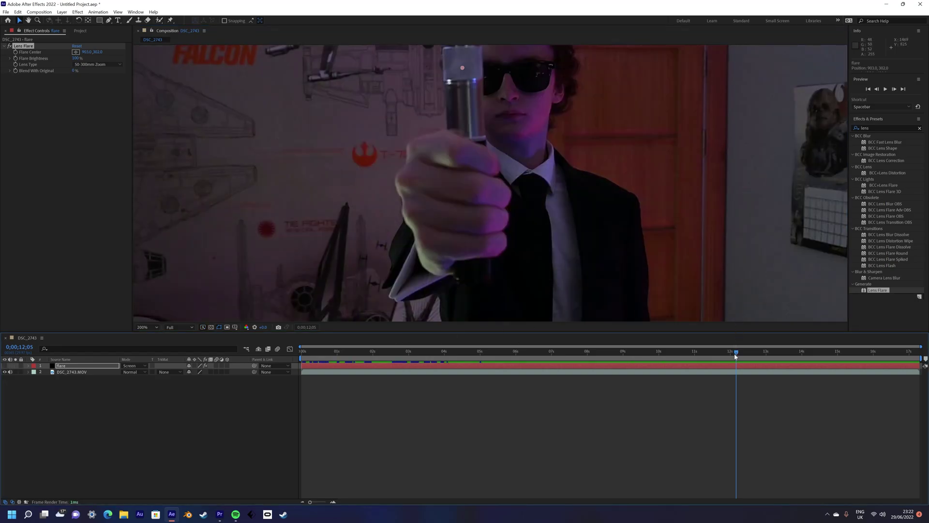
mouse_move(735, 355)
left_mouse_down()
mouse_move(708, 355)
mouse_move(747, 355)
mouse_move(739, 352)
left_mouse_up()
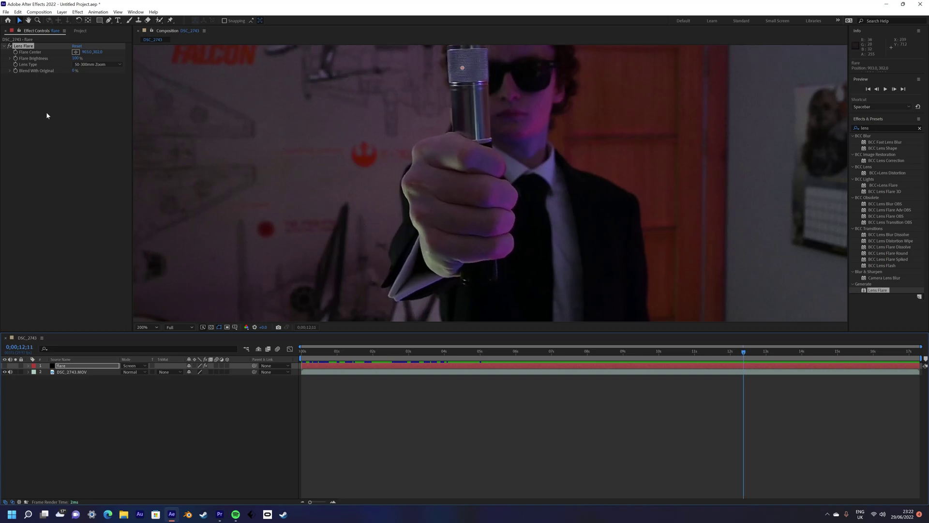
left_click_drag(77, 58, 65, 59)
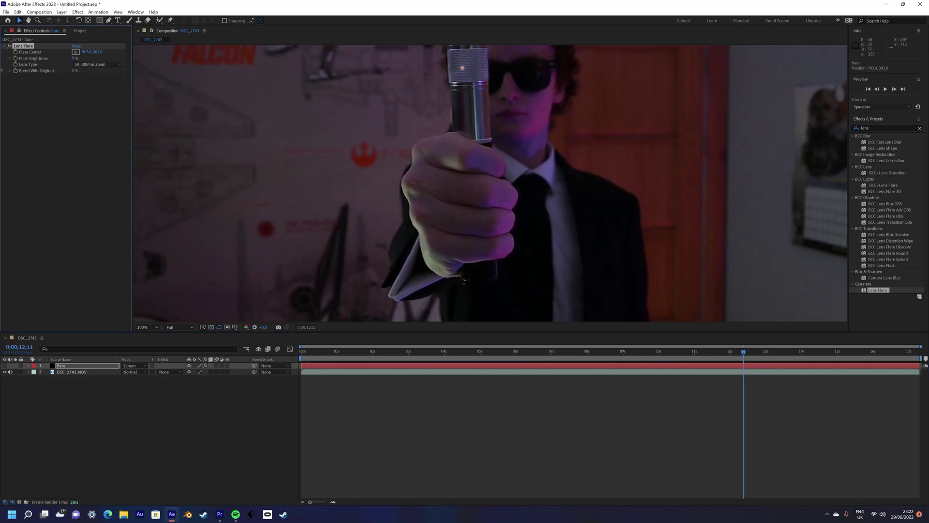
left_click(5, 367)
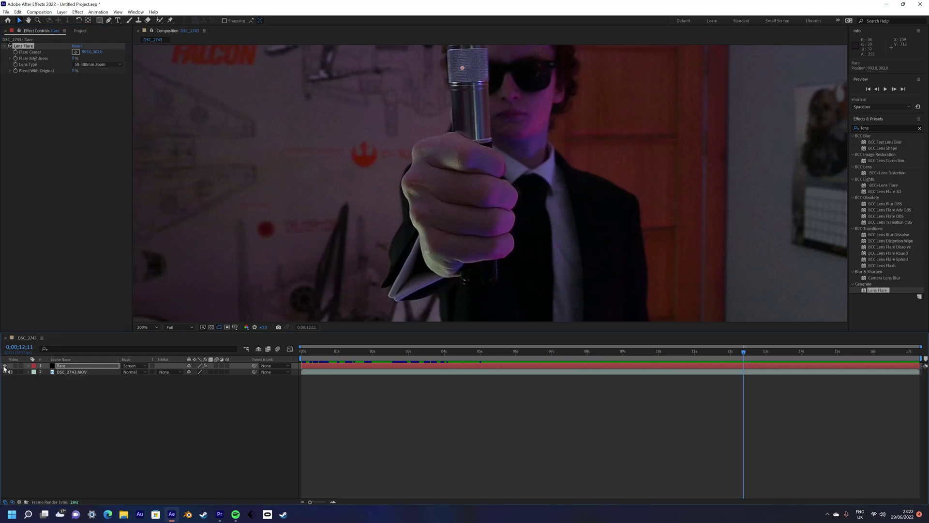
scroll(509, 142, "down", 1)
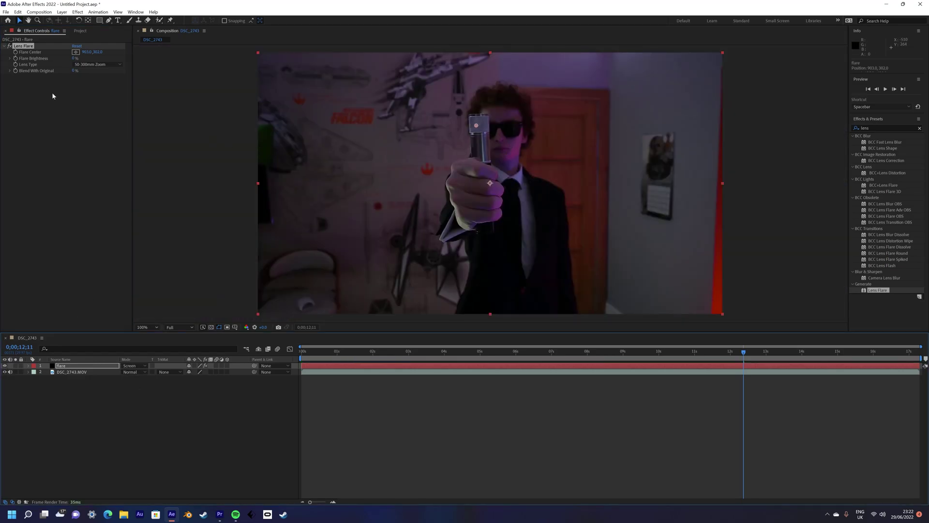
left_click(15, 61)
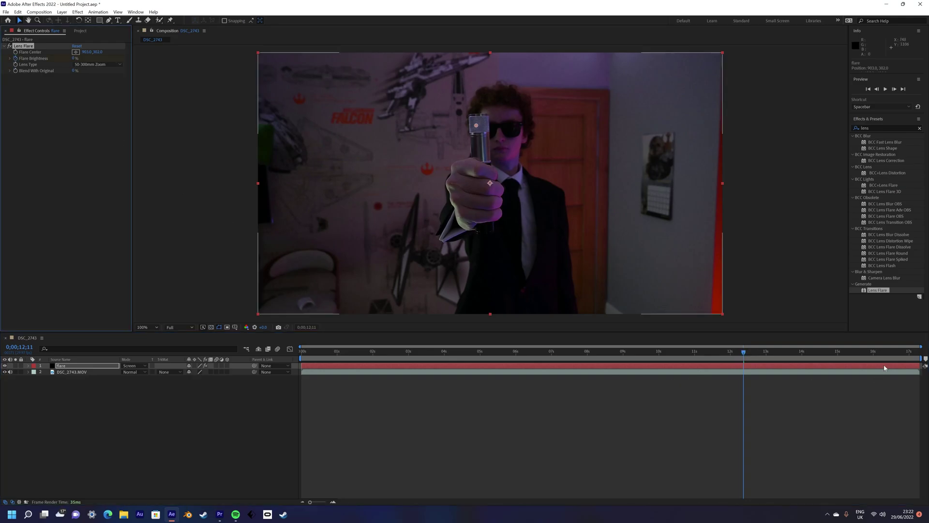
Raise the flare brightness on a following frame to create the flash, and shift the flare centre to about 922, 302
left_click_drag(920, 346, 841, 346)
left_click_drag(299, 346, 637, 347)
left_click_drag(624, 352, 663, 352)
left_click_drag(75, 58, 136, 58)
left_click_drag(666, 352, 638, 352)
left_click_drag(476, 126, 481, 125)
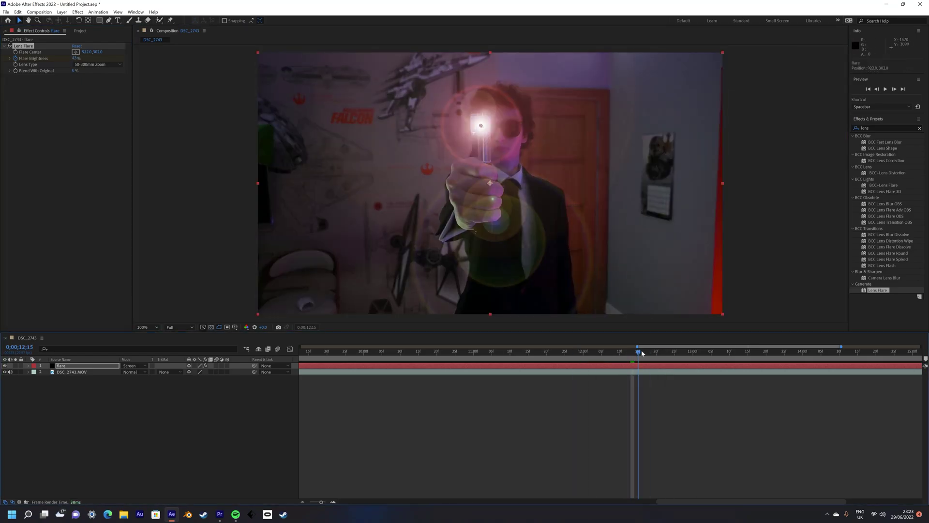
Try the 35mm Prime and 105mm Prime lens types at 0;00;12;12, and return the flare to 50-300mm Zoom
mouse_move(640, 353)
left_mouse_down()
mouse_move(667, 353)
mouse_move(598, 354)
mouse_move(627, 351)
left_mouse_up()
left_click(93, 66)
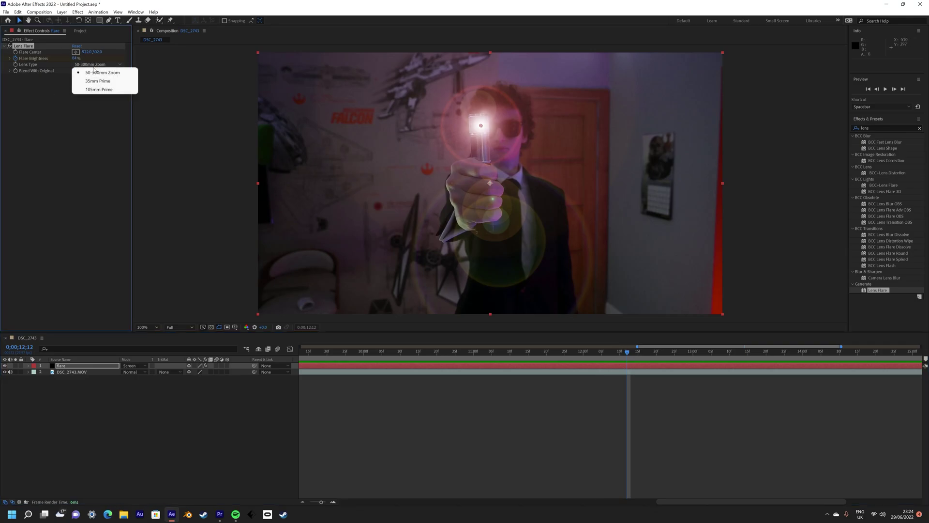
left_click(95, 81)
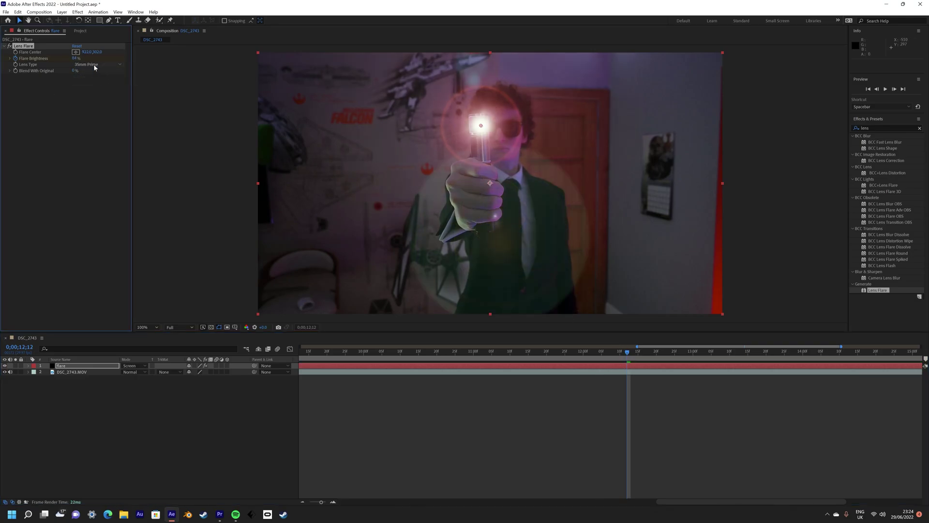
left_click(95, 66)
left_click(93, 90)
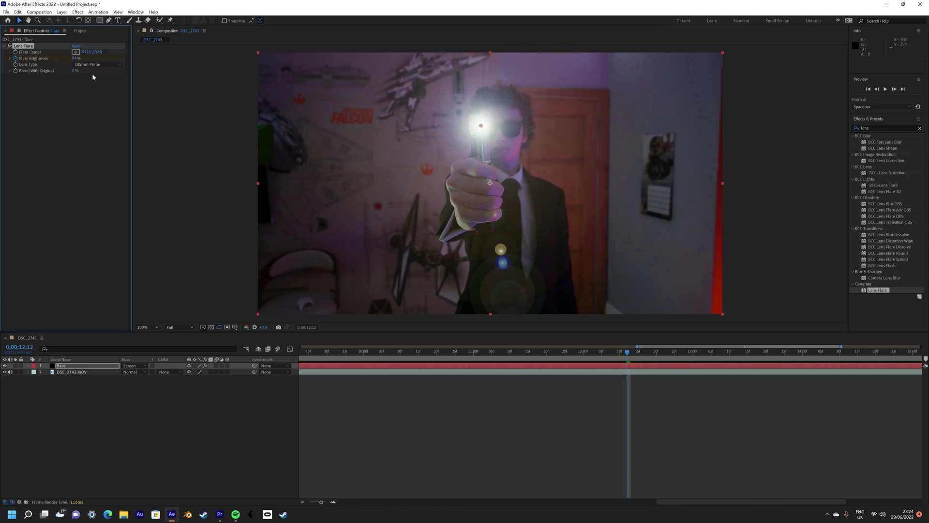
left_click(92, 64)
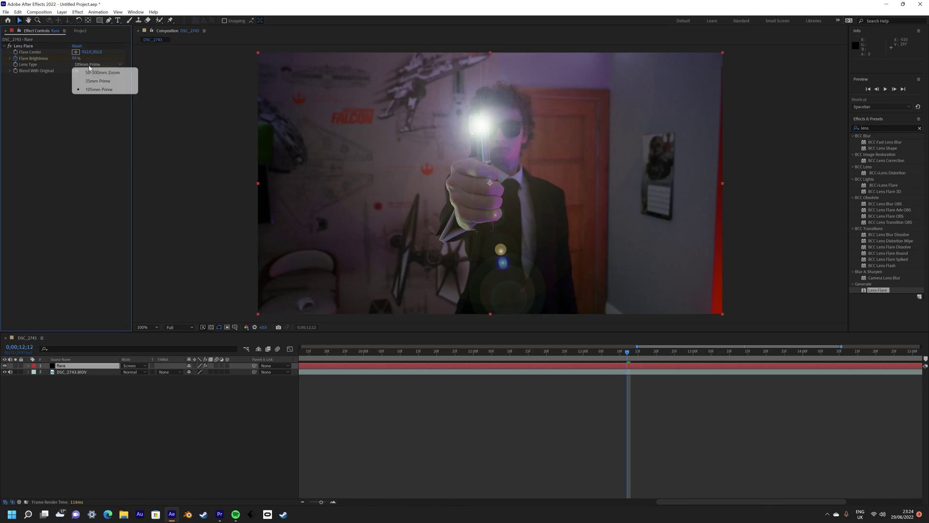
left_click(90, 73)
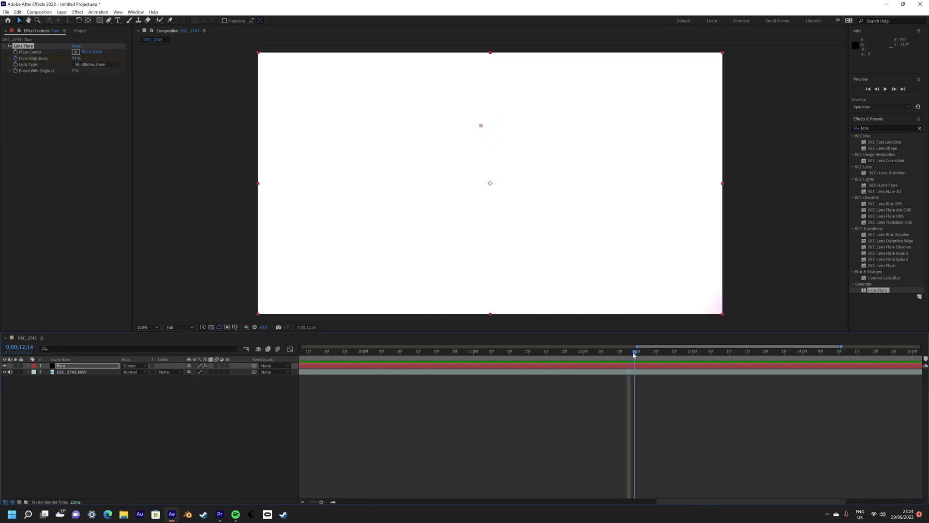
Apply the Stylize Glow effect to the flare layer below Lens Flare and enlarge its glow
left_click(876, 126)
type("glow")
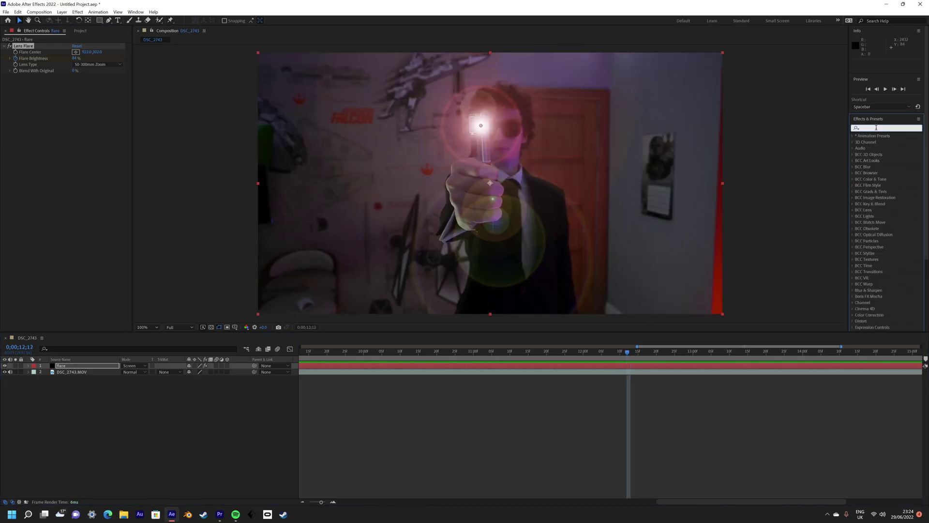
left_click_drag(879, 284, 796, 281)
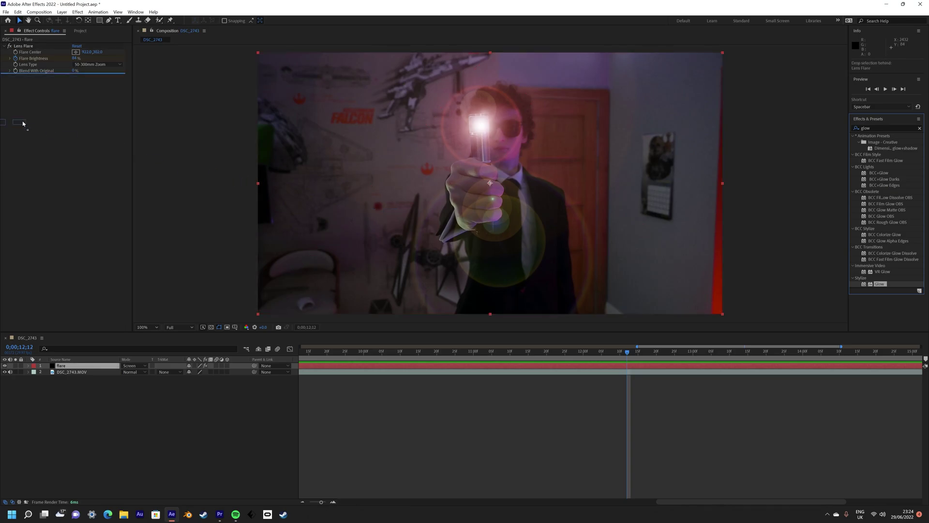
left_click_drag(22, 124, 23, 123)
left_click_drag(63, 85, 188, 94)
left_click_drag(629, 352, 624, 351)
left_click(142, 106)
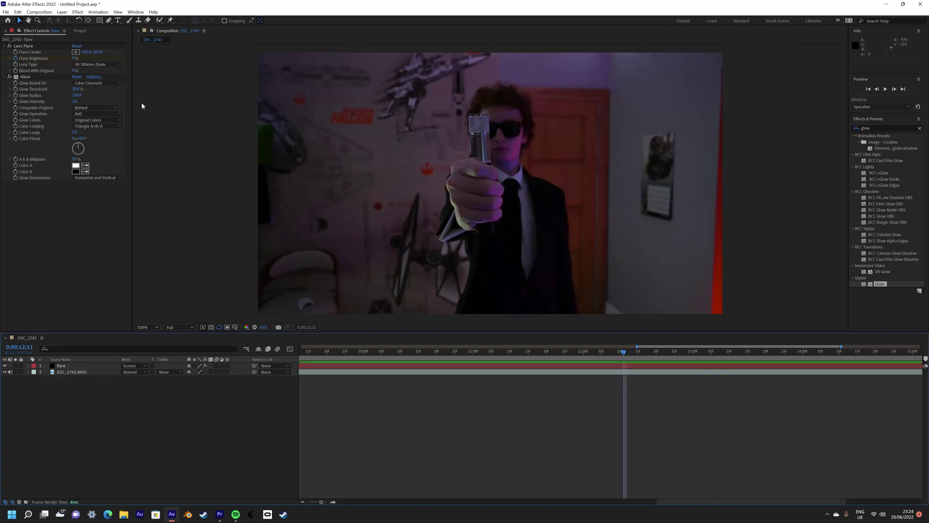
Add an adjustment layer above the flare layer and apply the Glow effect to it
left_click(63, 12)
mouse_move(91, 28)
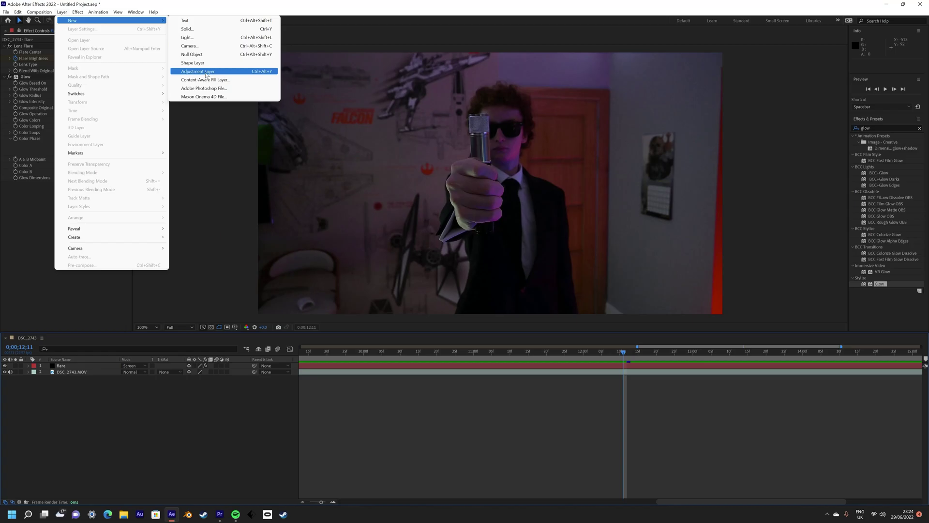
left_click(209, 73)
double_click(880, 284)
Apply the Curves effect above Glow on the adjustment layer and raise the RGB curve to brighten the image
left_click(876, 128)
type("curve")
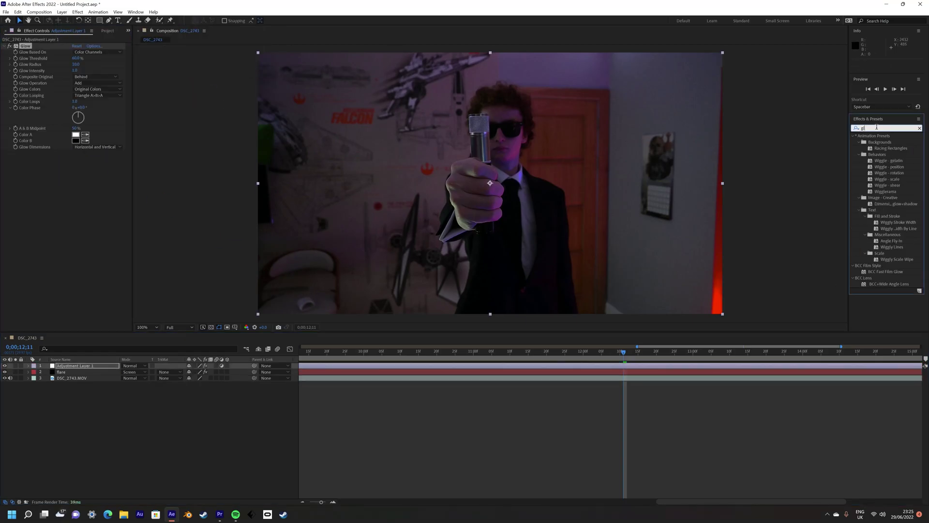
left_click_drag(17, 48, 17, 45)
left_click_drag(56, 125, 48, 112)
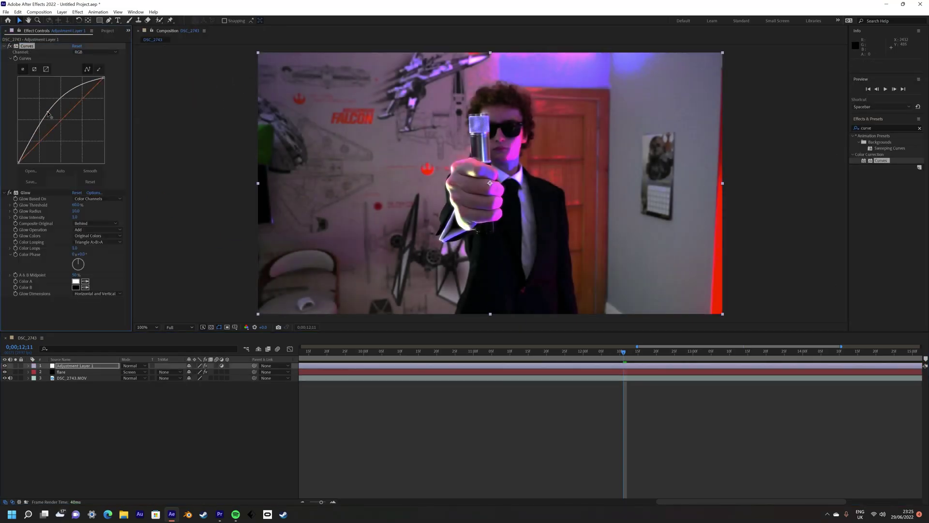
Mask the adjustment layer around the fist with the Pen tool and increase the mask's feather
scroll(449, 249, "up", 1)
left_click(67, 366)
left_click(109, 20)
left_click(411, 169)
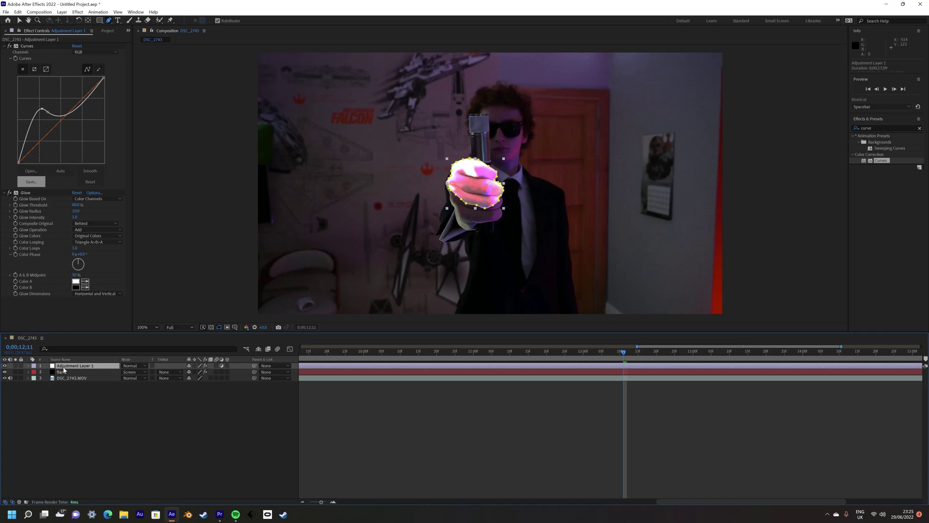
key("f")
left_click_drag(201, 377, 218, 378)
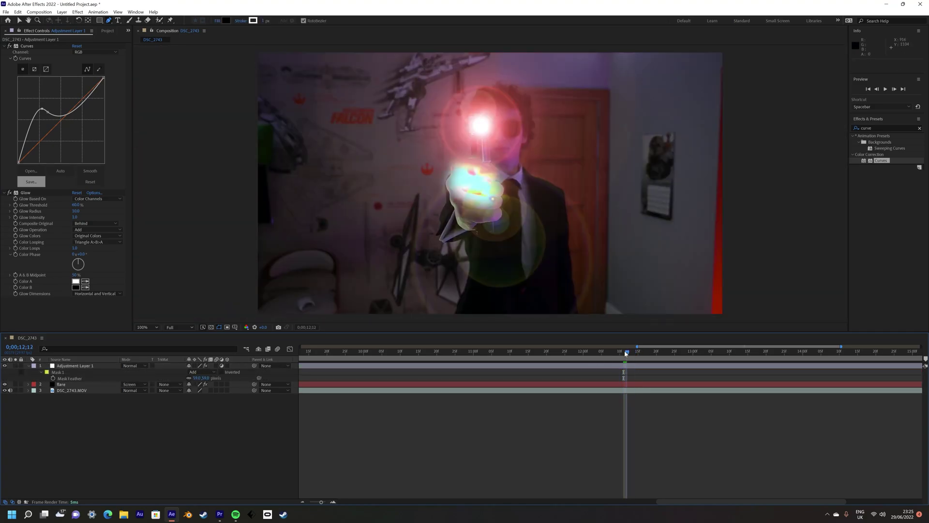
Set the adjustment layer's opacity to 0% at 0;00;12;11
left_click(623, 365)
key("t")
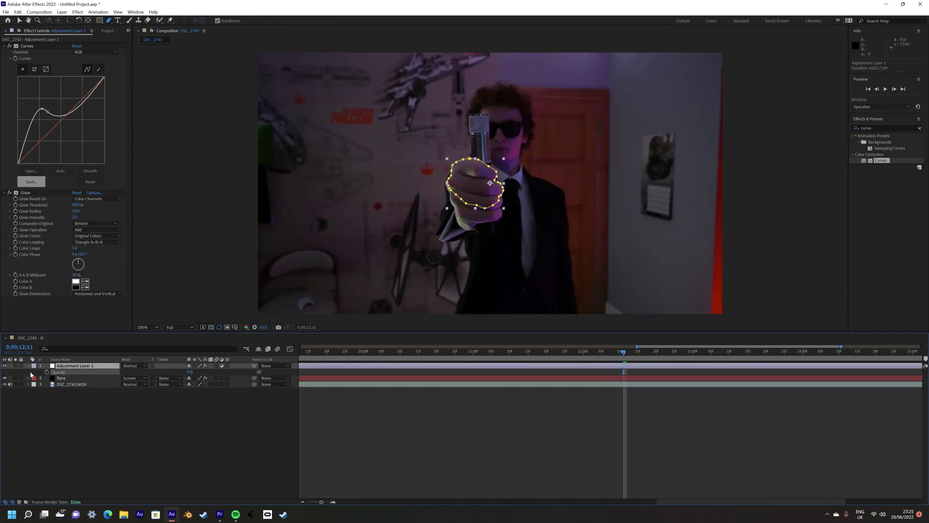
Play back the composition from before the flash to review the flare effect
left_click_drag(625, 355, 595, 355)
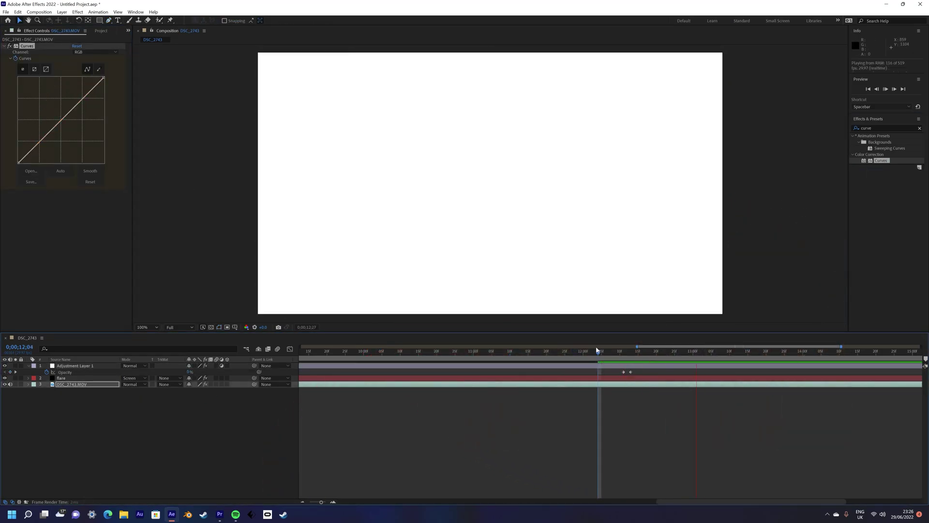
mouse_move(596, 351)
left_mouse_down()
mouse_move(634, 356)
mouse_move(595, 357)
left_mouse_up()
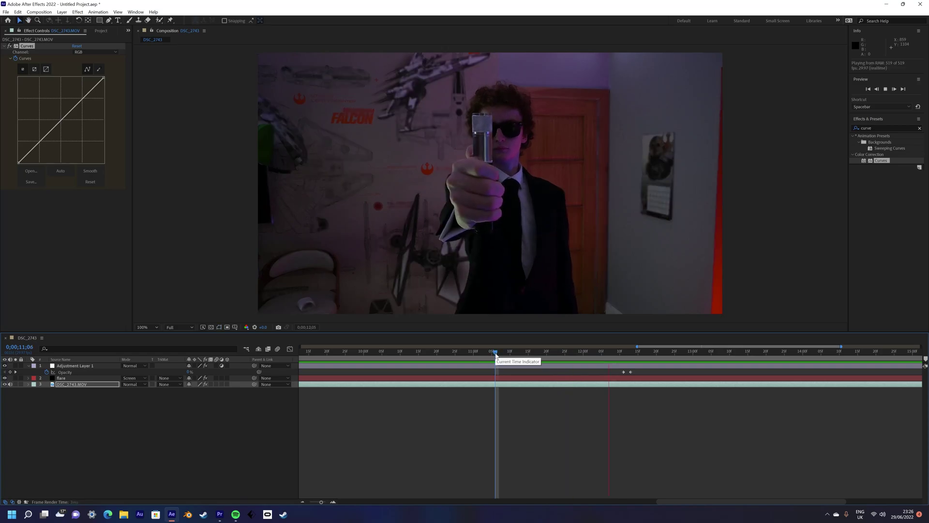
mouse_move(496, 356)
left_mouse_down()
mouse_move(637, 357)
mouse_move(510, 357)
left_mouse_up()
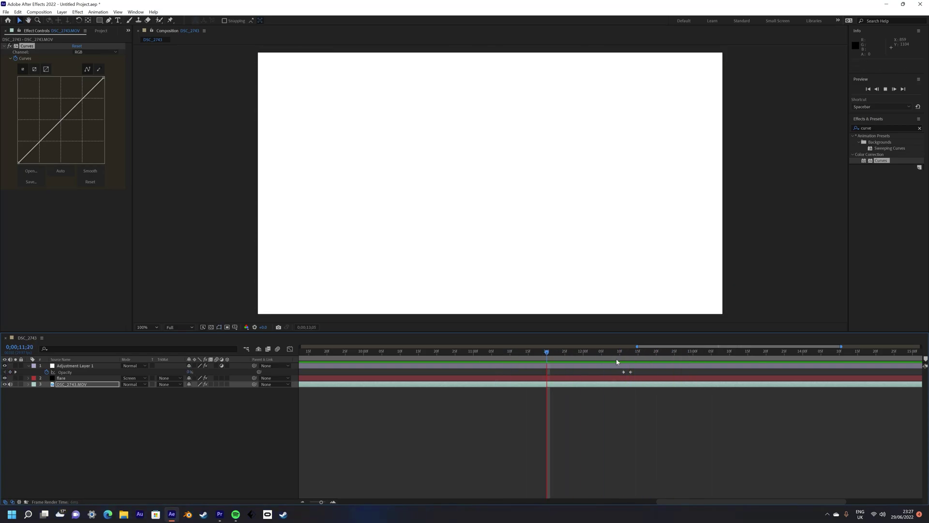